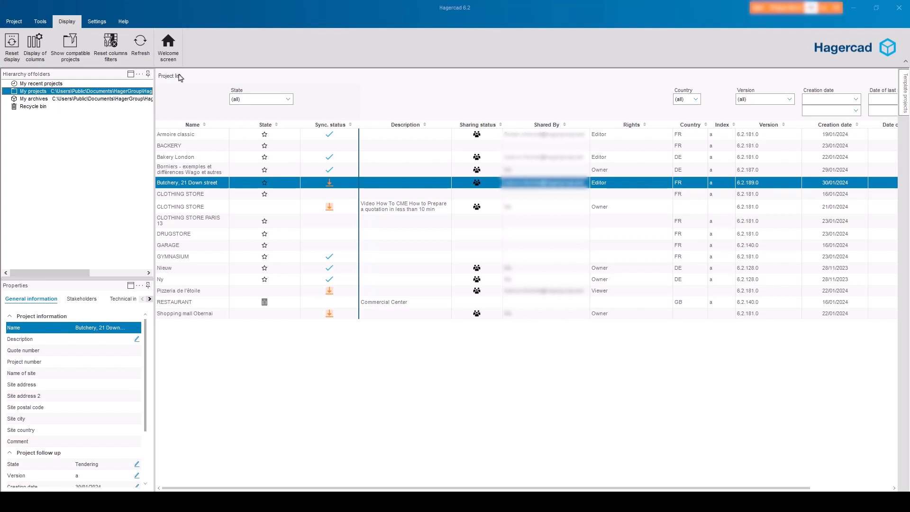
Check the synchronization markers of Armoire classic, "Butchery, 21 Down street" and the described CLOTHING STORE in the project list
{"action": "mouse_move", "coordinate": [330, 135]}
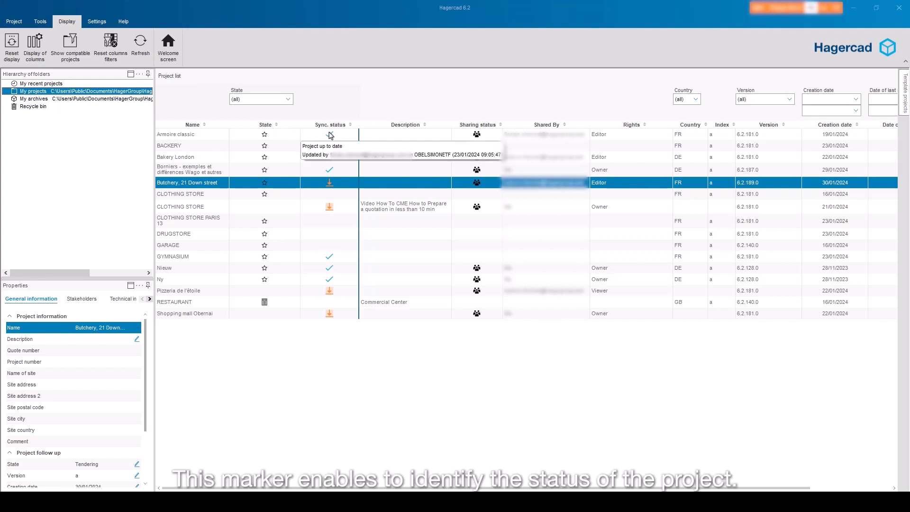
{"action": "mouse_move", "coordinate": [330, 184]}
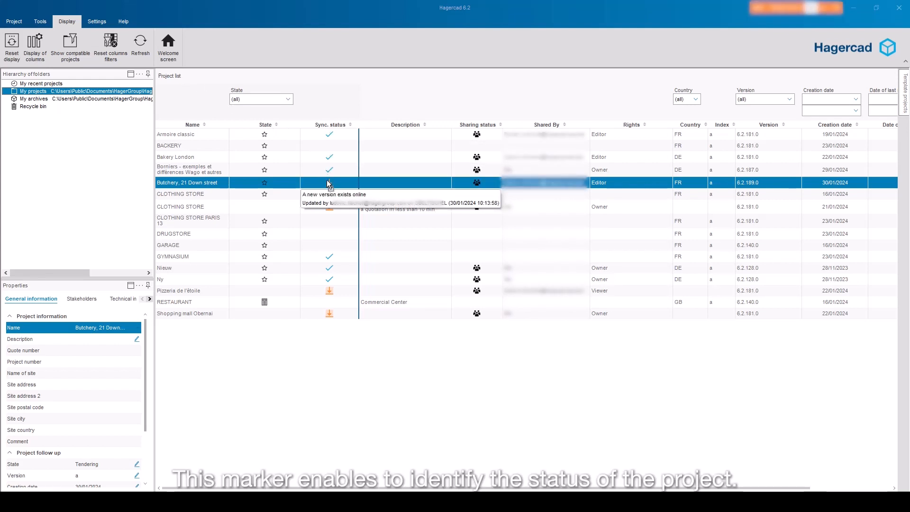
{"action": "mouse_move", "coordinate": [329, 208]}
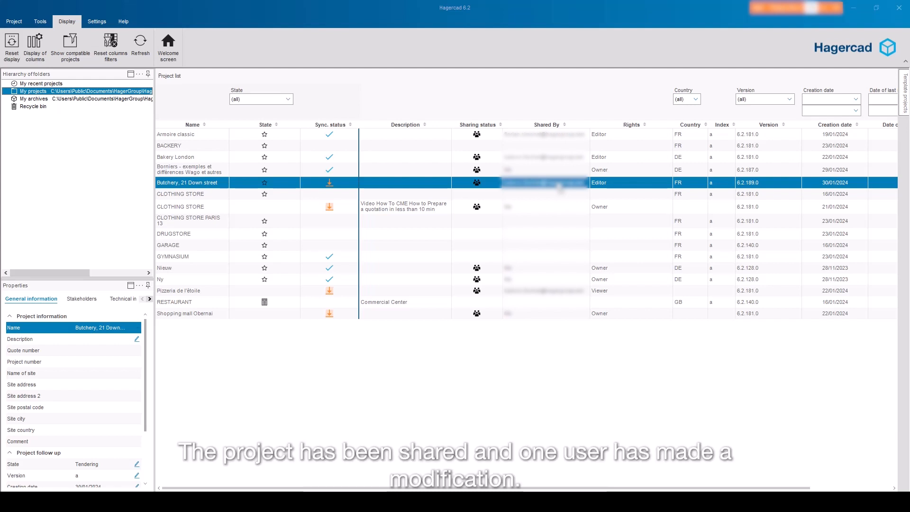
{"action": "left_click", "coordinate": [330, 183]}
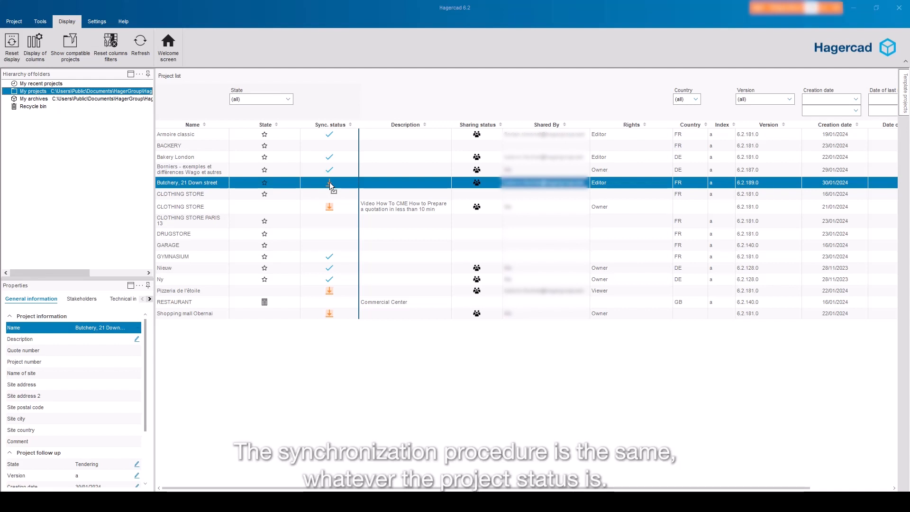
Upload the BACKERY project to the cloud
{"action": "left_click", "coordinate": [329, 144]}
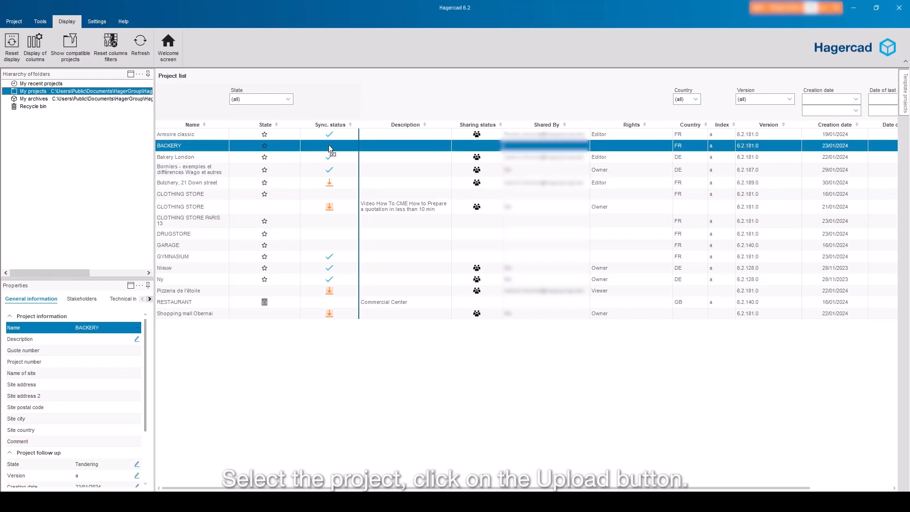
{"action": "left_click", "coordinate": [18, 21]}
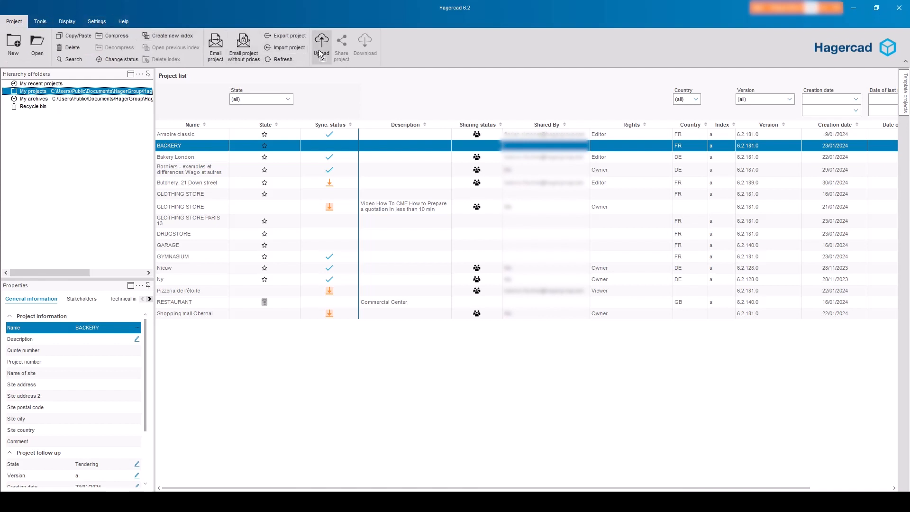
{"action": "left_click", "coordinate": [321, 46]}
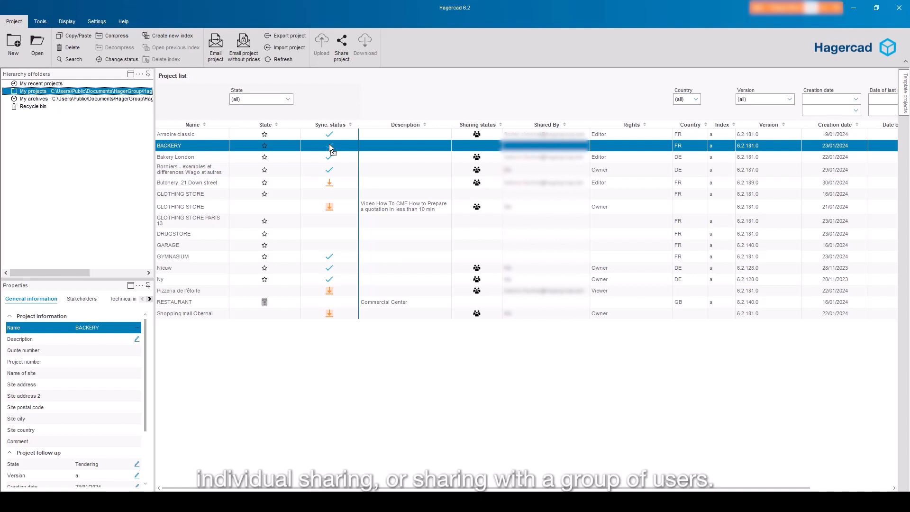
{"action": "left_click", "coordinate": [343, 48]}
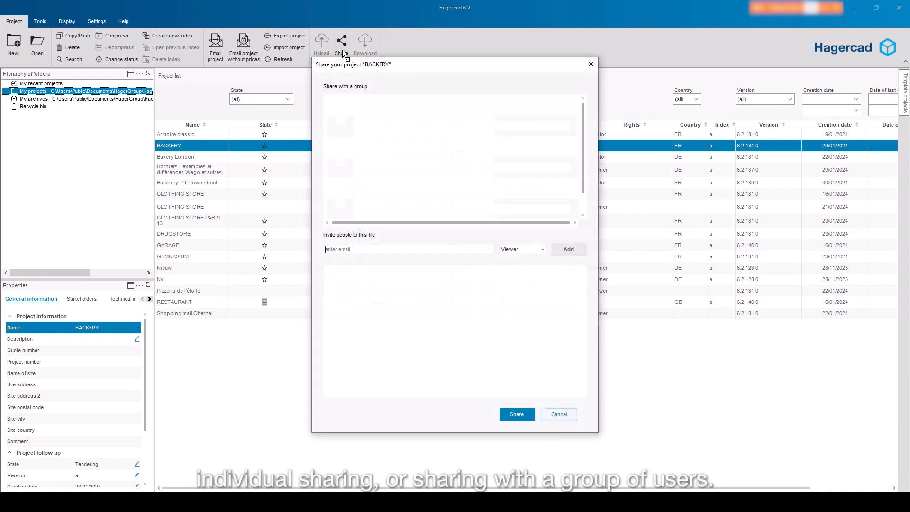
{"action": "left_click", "coordinate": [362, 249]}
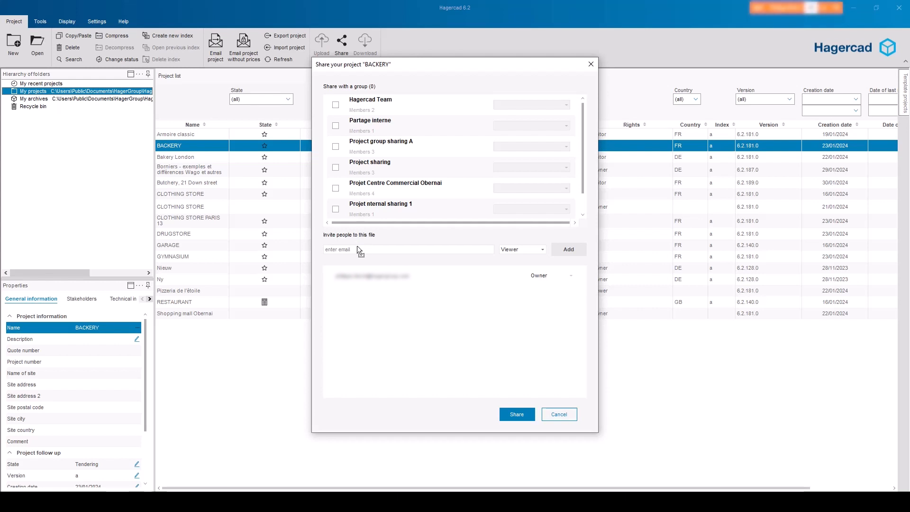
{"action": "left_click", "coordinate": [552, 412]}
Start sharing the GYMNASIUM project, choosing the Hagercad Team group with Owner rights
{"action": "mouse_move", "coordinate": [331, 137]}
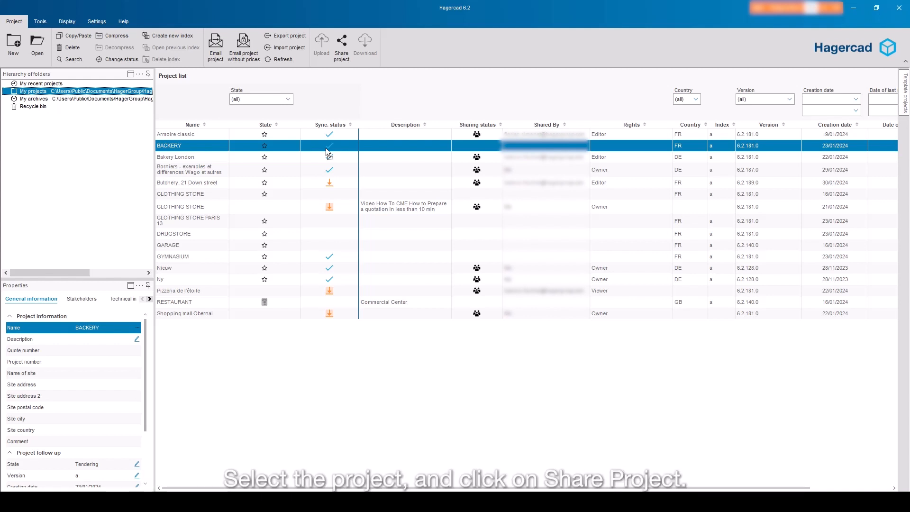
{"action": "left_click", "coordinate": [329, 257]}
{"action": "left_click", "coordinate": [341, 47]}
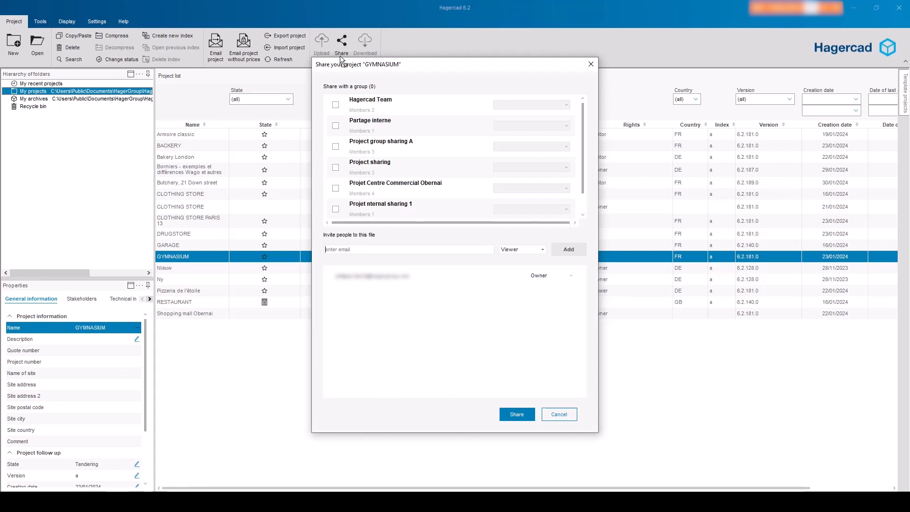
{"action": "left_click", "coordinate": [336, 105]}
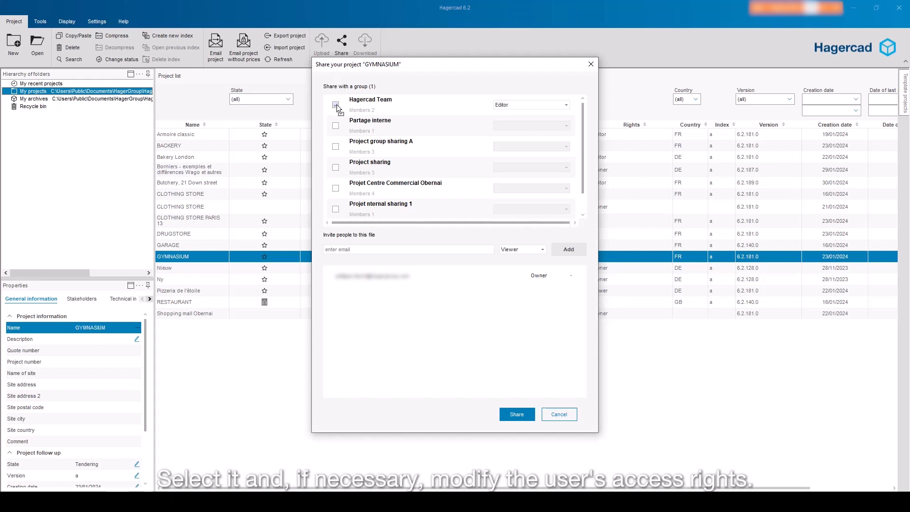
{"action": "left_click", "coordinate": [564, 106]}
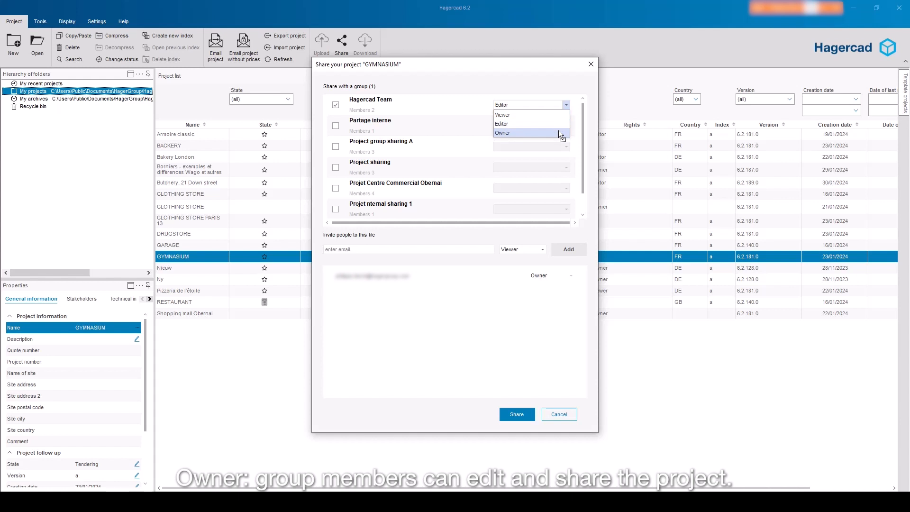
{"action": "left_click", "coordinate": [560, 133]}
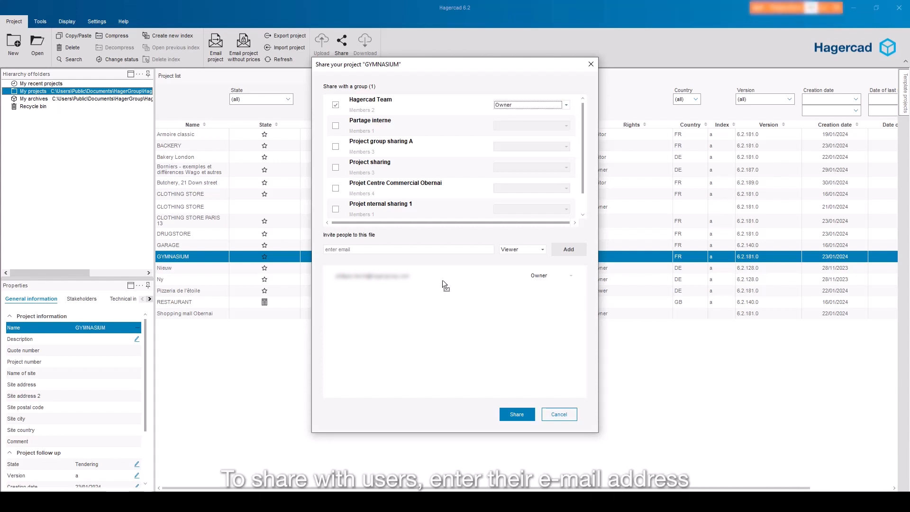
Invite a person to the GYMNASIUM project by entering their e-mail address with Editor rights, and share the project
{"action": "left_click", "coordinate": [372, 249]}
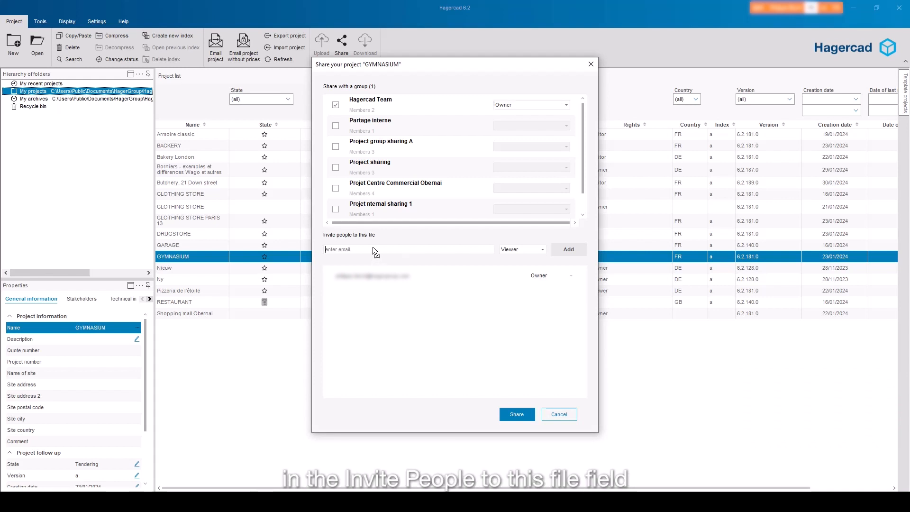
{"action": "key", "text": "ctrl+v"}
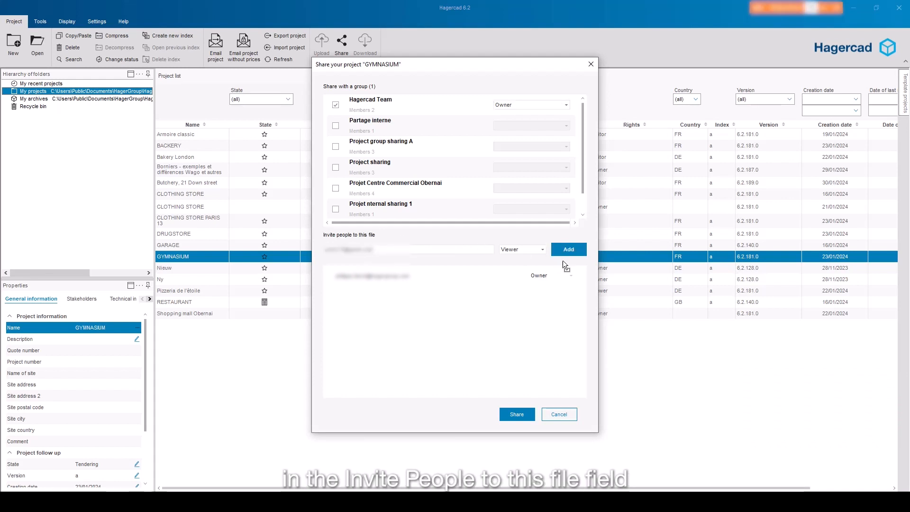
{"action": "left_click", "coordinate": [544, 249]}
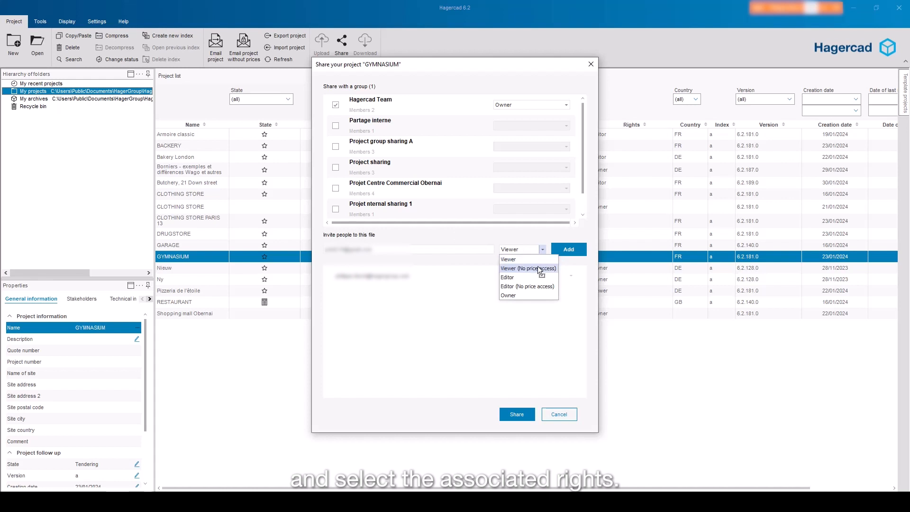
{"action": "left_click", "coordinate": [540, 269]}
{"action": "left_click", "coordinate": [543, 249]}
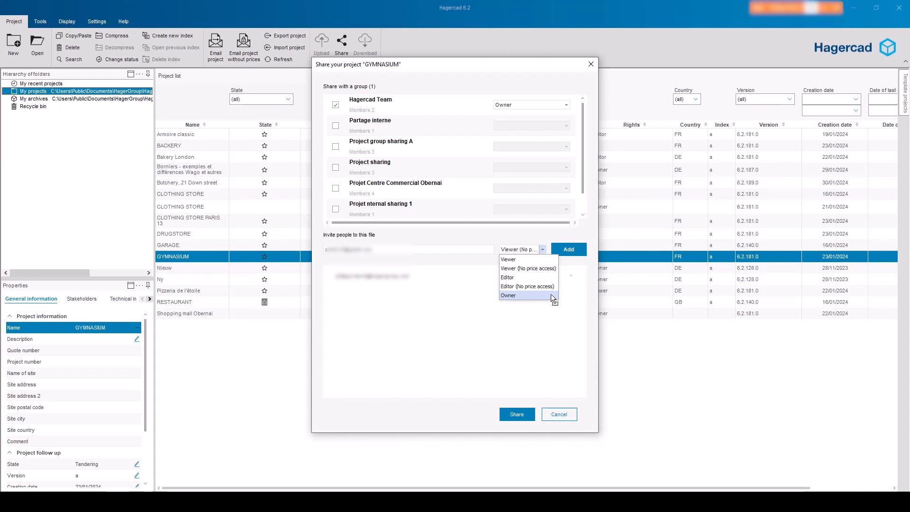
{"action": "left_click", "coordinate": [552, 278]}
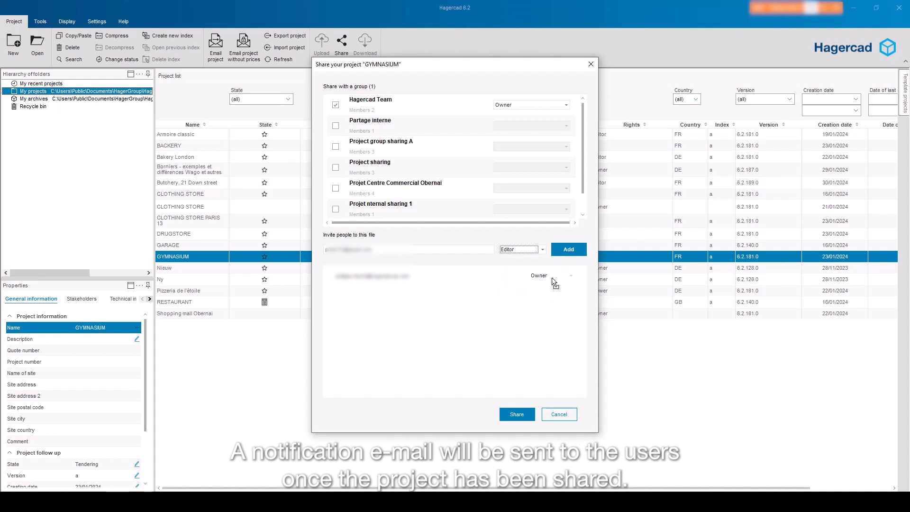
{"action": "left_click", "coordinate": [564, 251]}
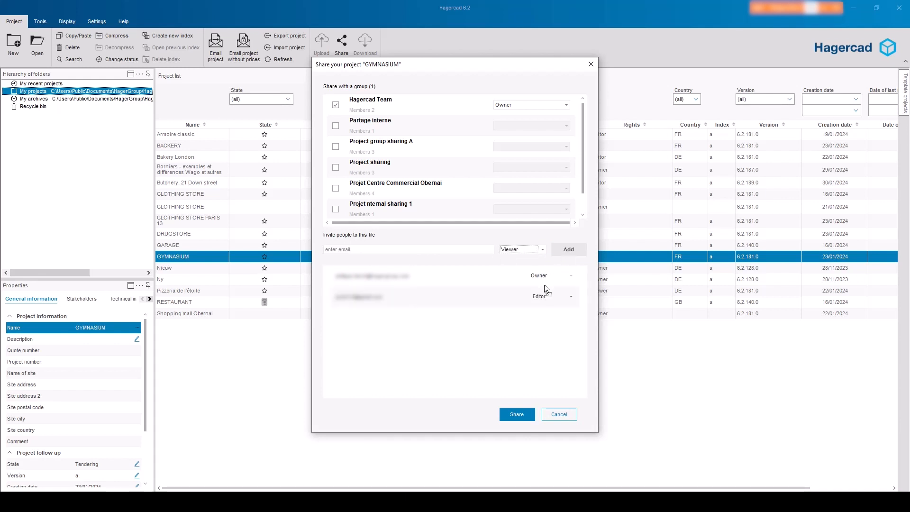
{"action": "left_click", "coordinate": [521, 412]}
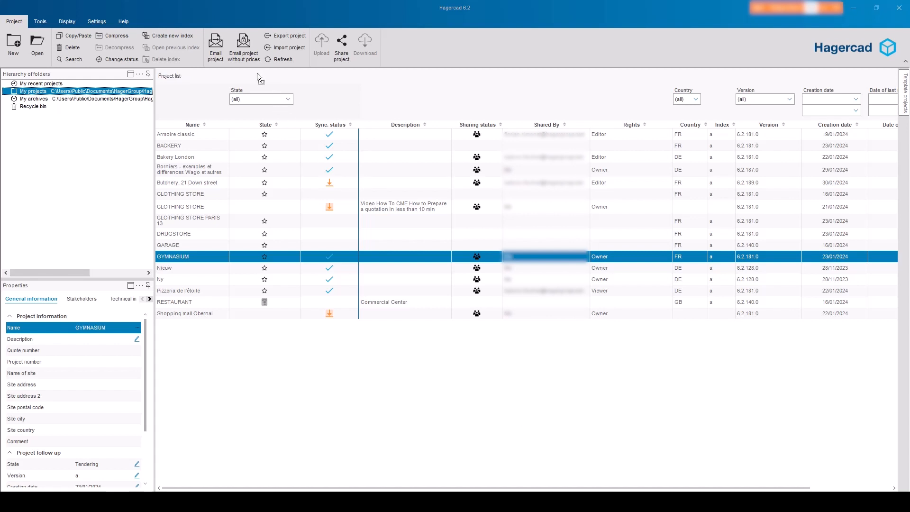
Refresh the project list and download the shared project "Lycée Louis Marchal"
{"action": "left_click", "coordinate": [64, 21]}
{"action": "left_click", "coordinate": [143, 49]}
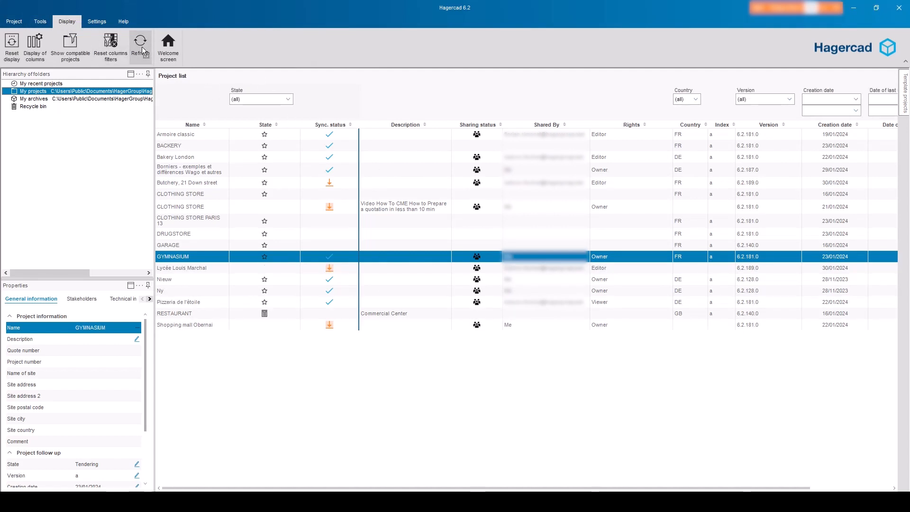
{"action": "left_click", "coordinate": [204, 268]}
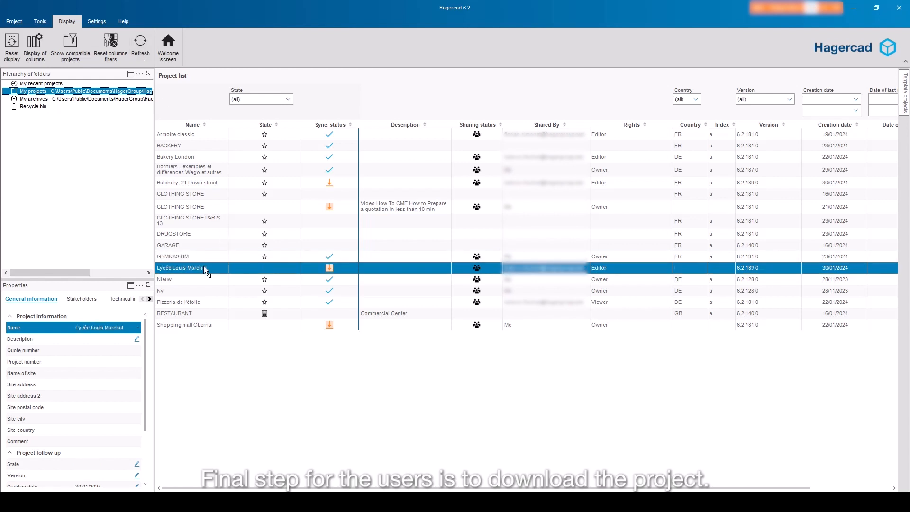
{"action": "left_click", "coordinate": [14, 21]}
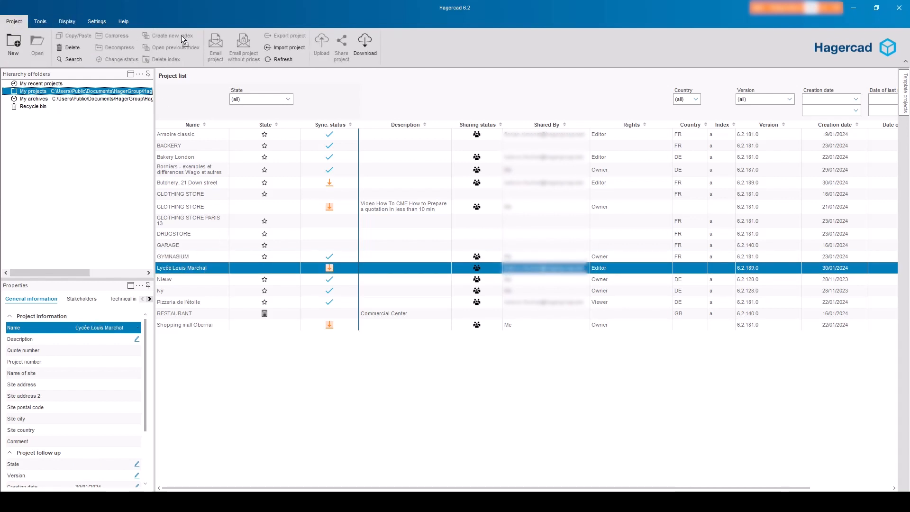
{"action": "left_click", "coordinate": [365, 45]}
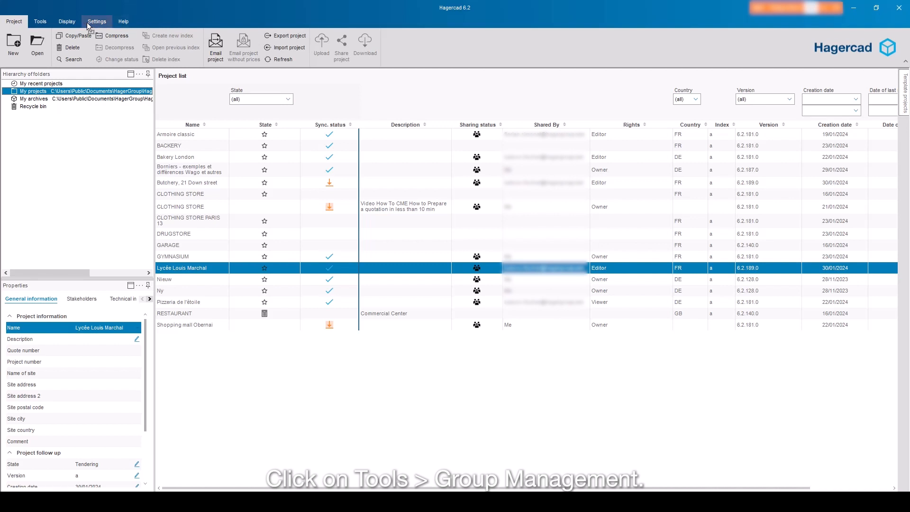
Create a new sharing group named "New project sharing" for the company Hager Electro
{"action": "left_click", "coordinate": [40, 22]}
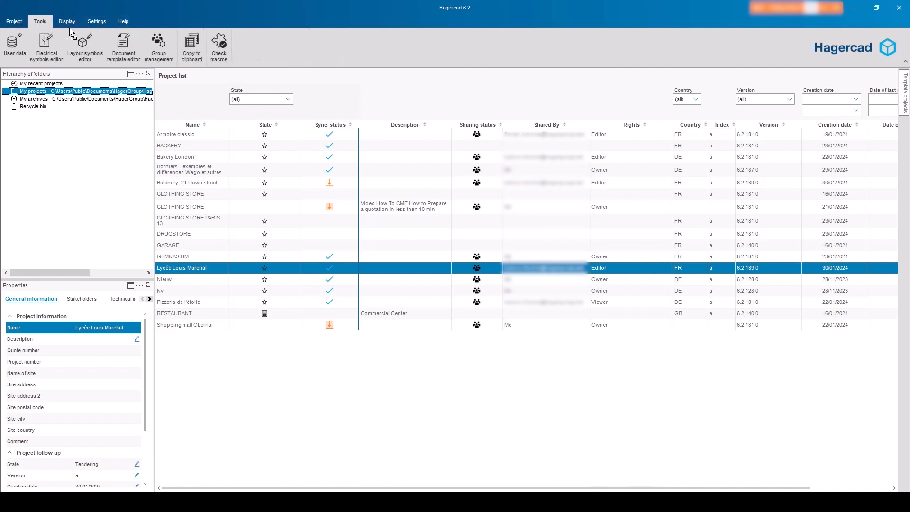
{"action": "left_click", "coordinate": [158, 48]}
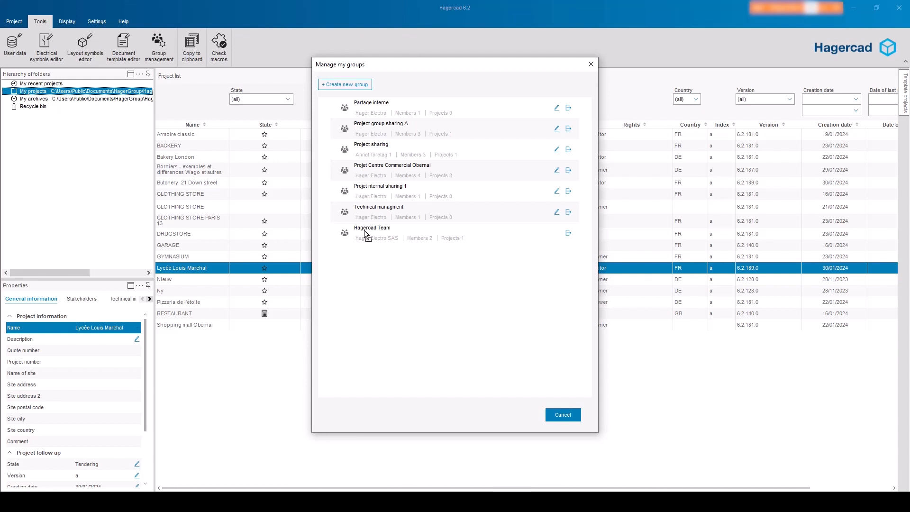
{"action": "left_click", "coordinate": [335, 84]}
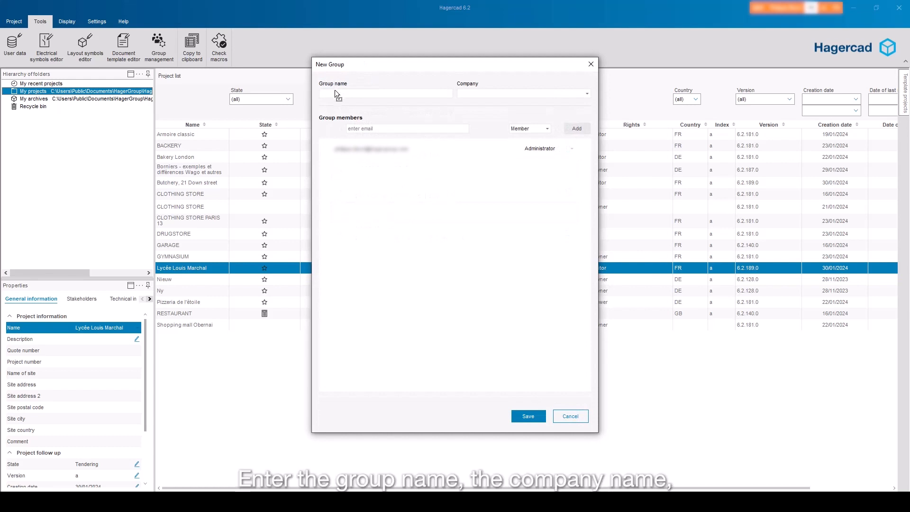
{"action": "type", "text": "New project sharing"}
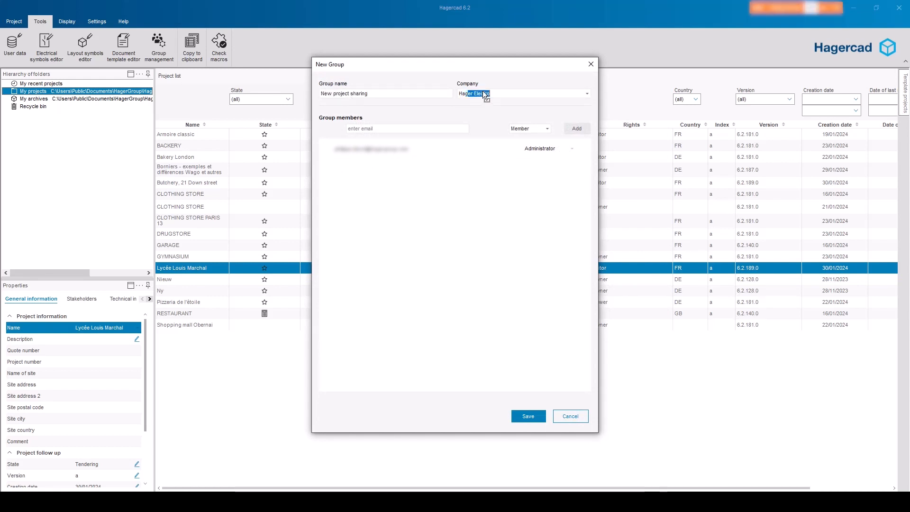
{"action": "left_click", "coordinate": [493, 93]}
Add two members to the new group by their e-mail addresses, both with Administrator rights
{"action": "left_click", "coordinate": [416, 128]}
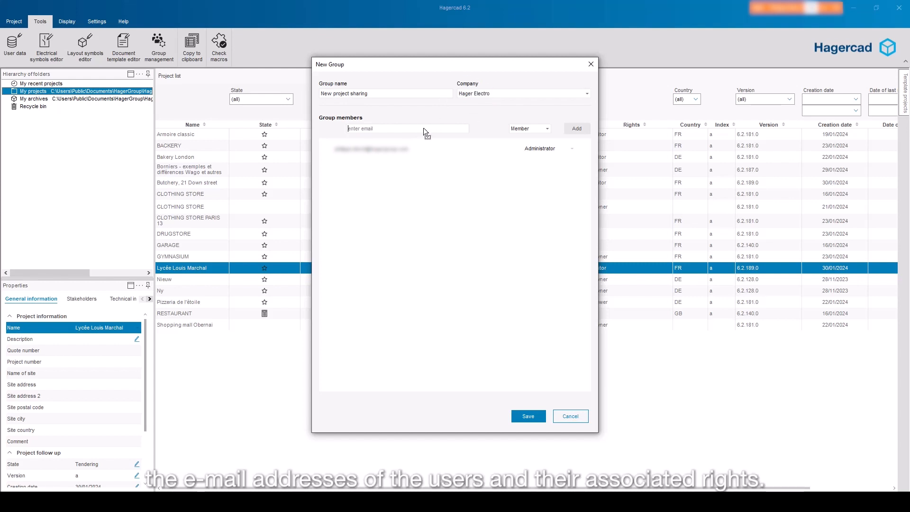
{"action": "key", "text": "ctrl+v"}
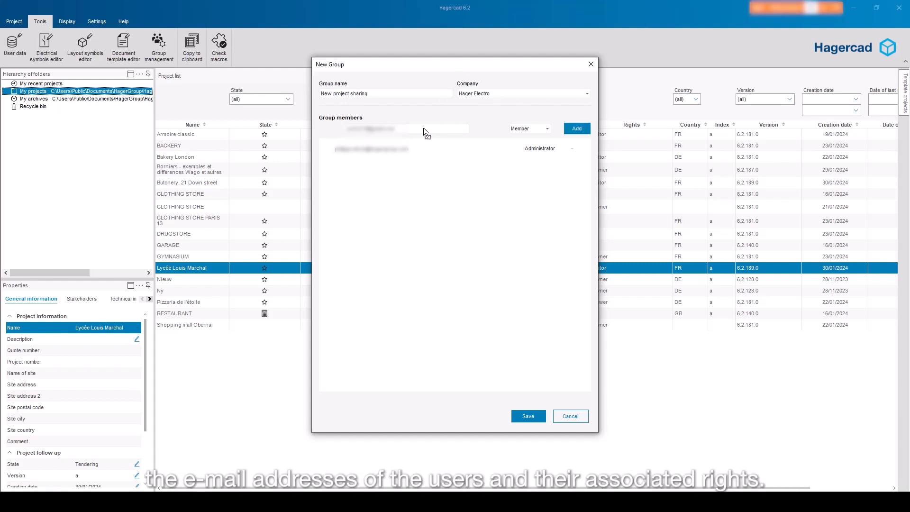
{"action": "left_click", "coordinate": [548, 129]}
{"action": "left_click", "coordinate": [546, 146]}
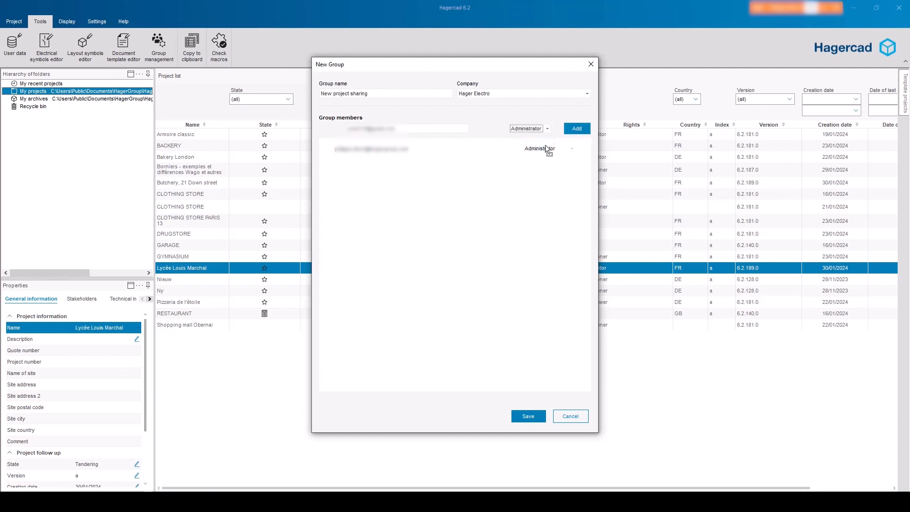
{"action": "left_click", "coordinate": [577, 128]}
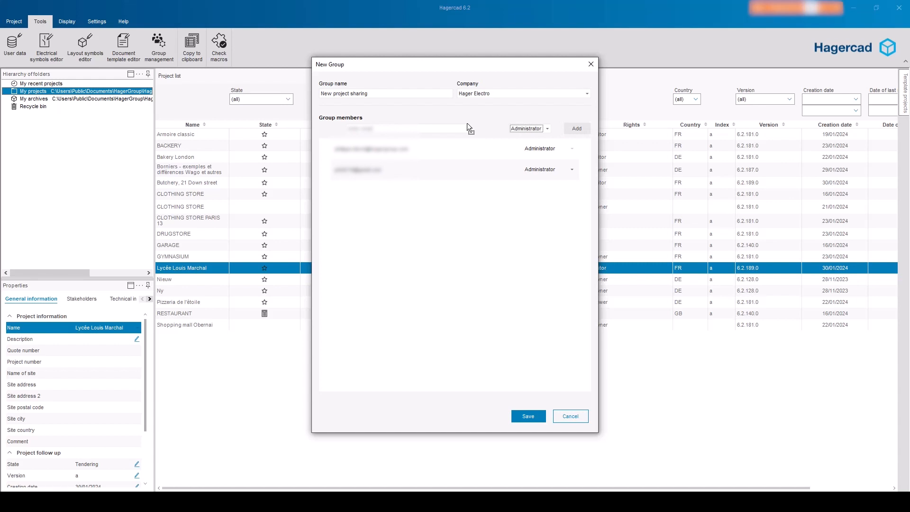
{"action": "left_click", "coordinate": [434, 128]}
{"action": "key", "text": "ctrl+v"}
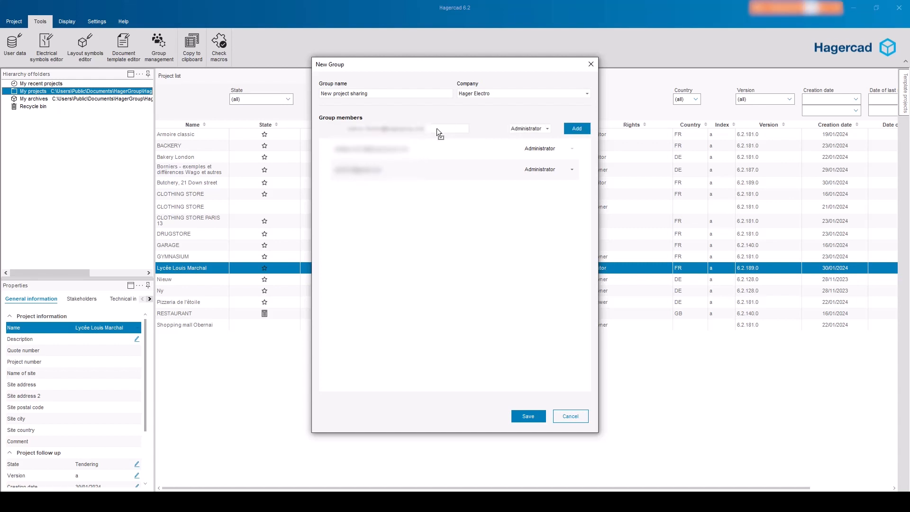
{"action": "left_click", "coordinate": [571, 132]}
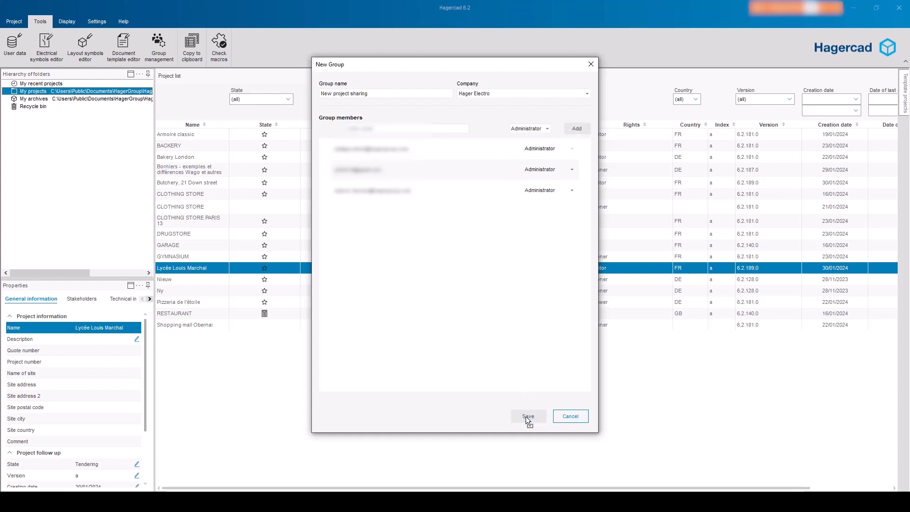
Open the "New project sharing" group for editing and change the first listed administrator's role to Member
{"action": "left_click", "coordinate": [560, 417]}
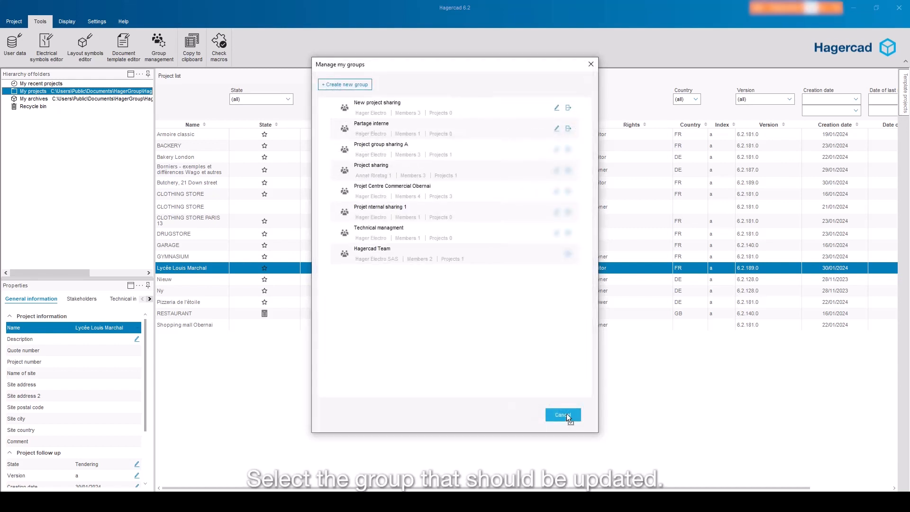
{"action": "left_click", "coordinate": [559, 109]}
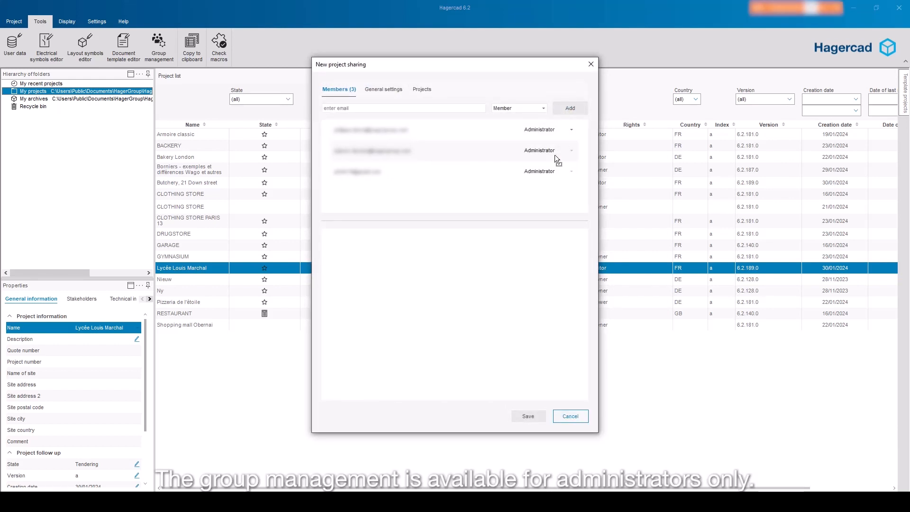
{"action": "left_click", "coordinate": [571, 129]}
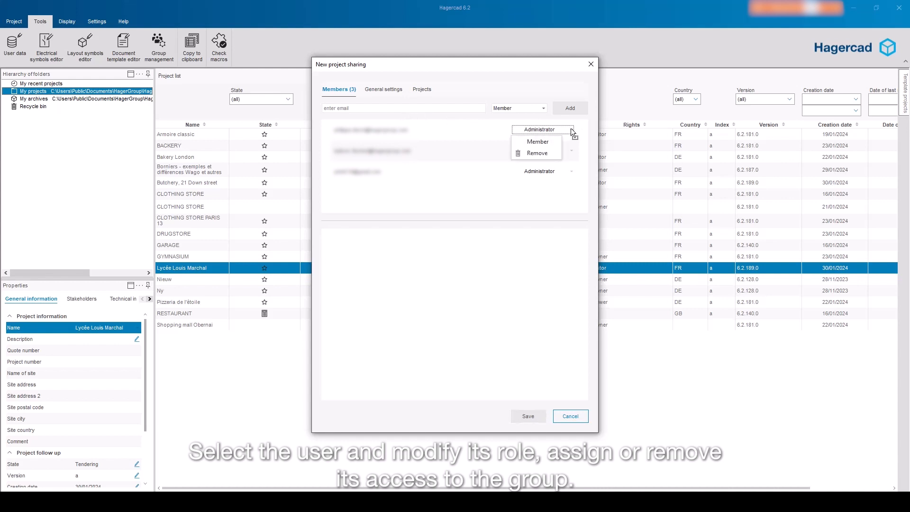
{"action": "left_click", "coordinate": [554, 140]}
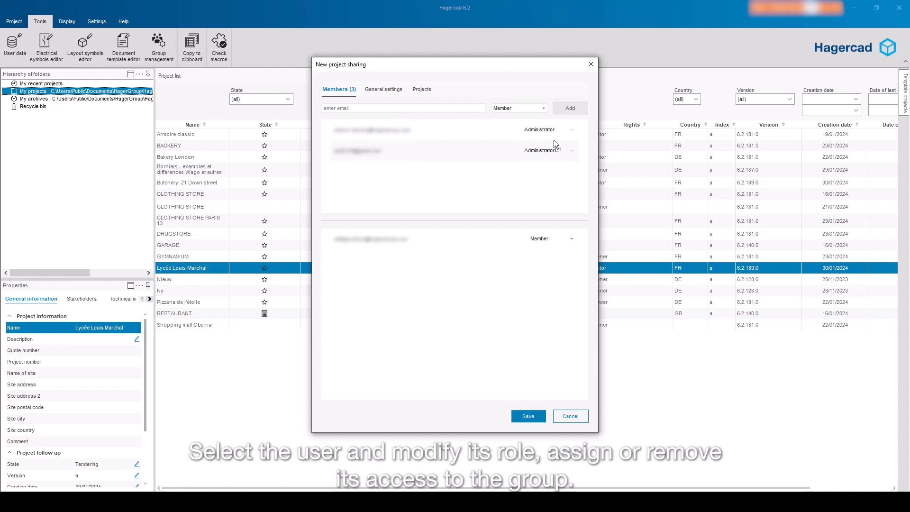
Remove the user with the Member role from the "New project sharing" group, confirm leaving it, and save the group
{"action": "left_click", "coordinate": [571, 239]}
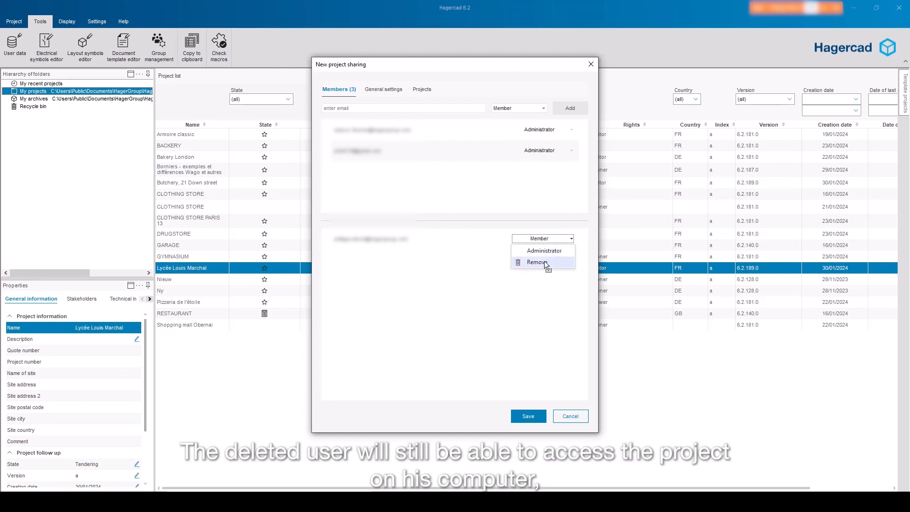
{"action": "left_click", "coordinate": [537, 262]}
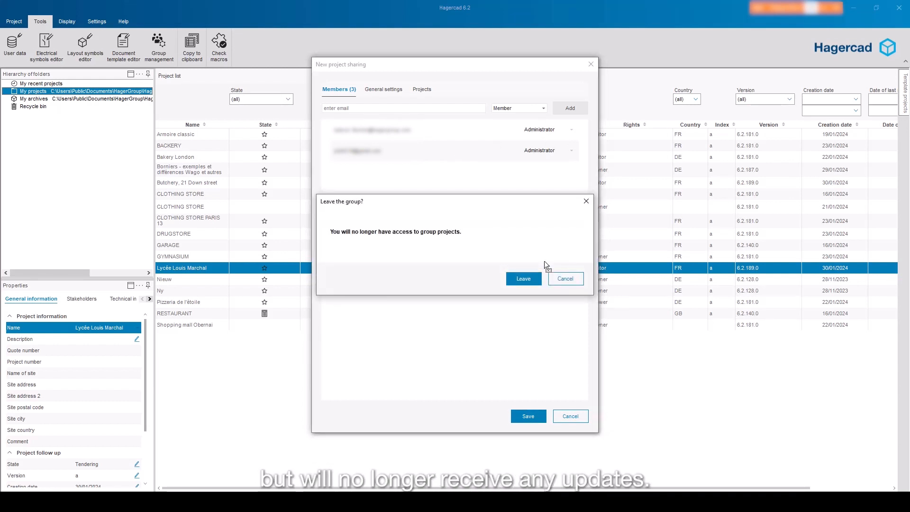
{"action": "left_click", "coordinate": [530, 280]}
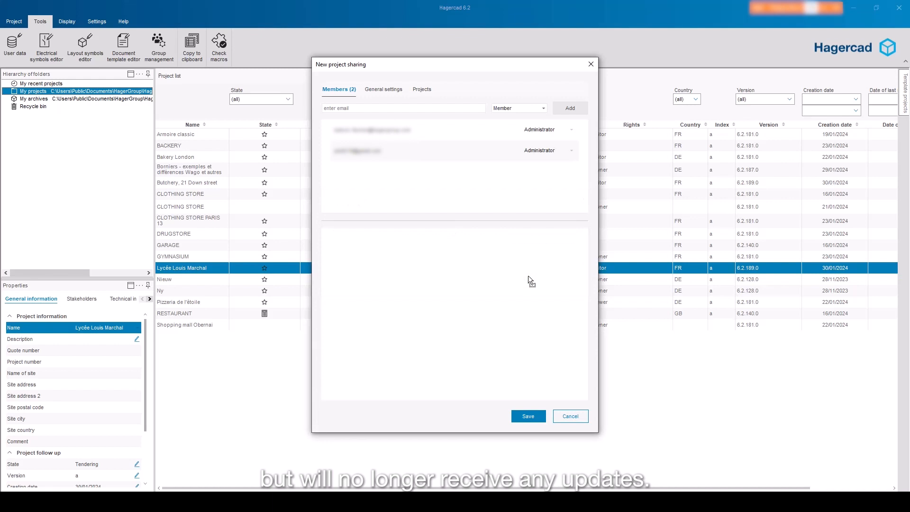
{"action": "left_click", "coordinate": [537, 417]}
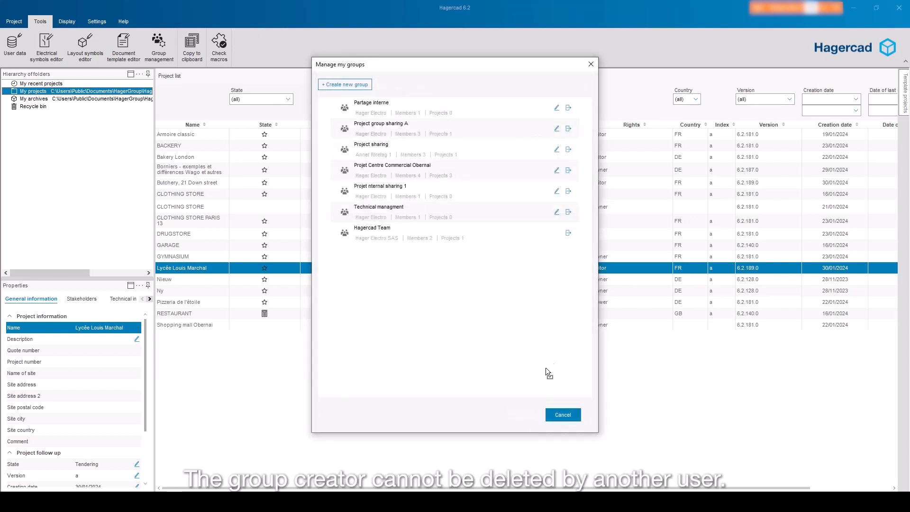
Leave the group "Project group sharing A" and delete the group "Partage interne", confirming both actions
{"action": "left_click", "coordinate": [571, 129]}
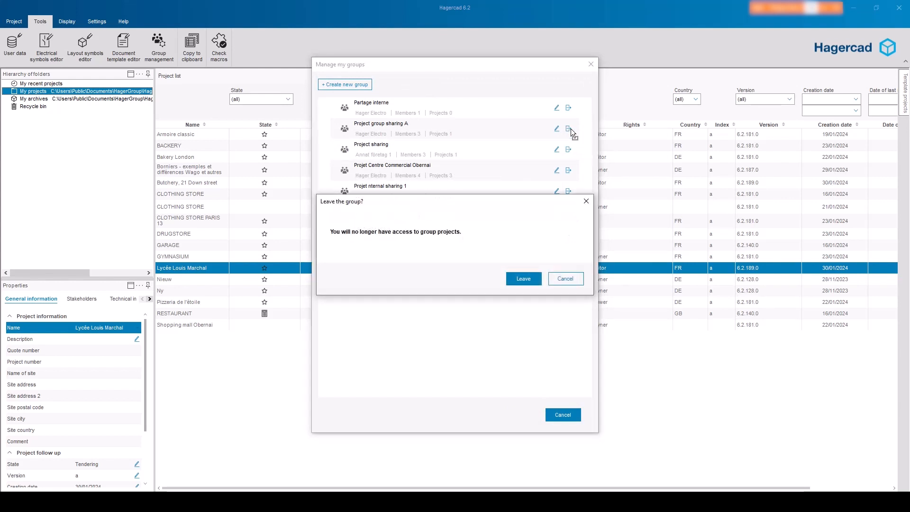
{"action": "left_click", "coordinate": [528, 278]}
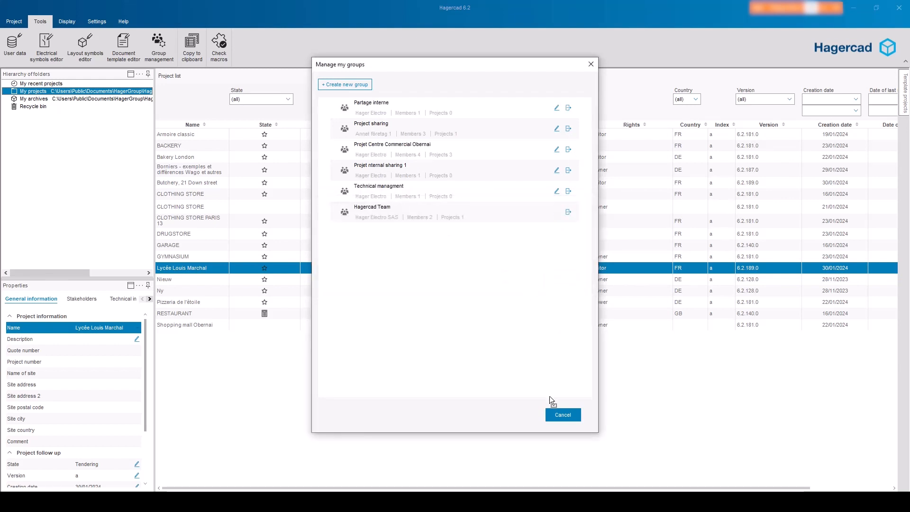
{"action": "left_click", "coordinate": [558, 108]}
{"action": "left_click", "coordinate": [391, 90]}
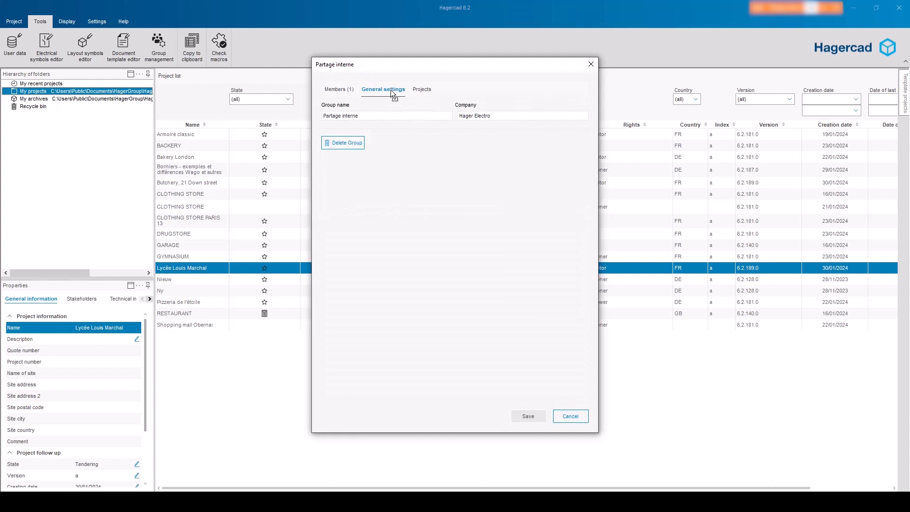
{"action": "left_click", "coordinate": [352, 145]}
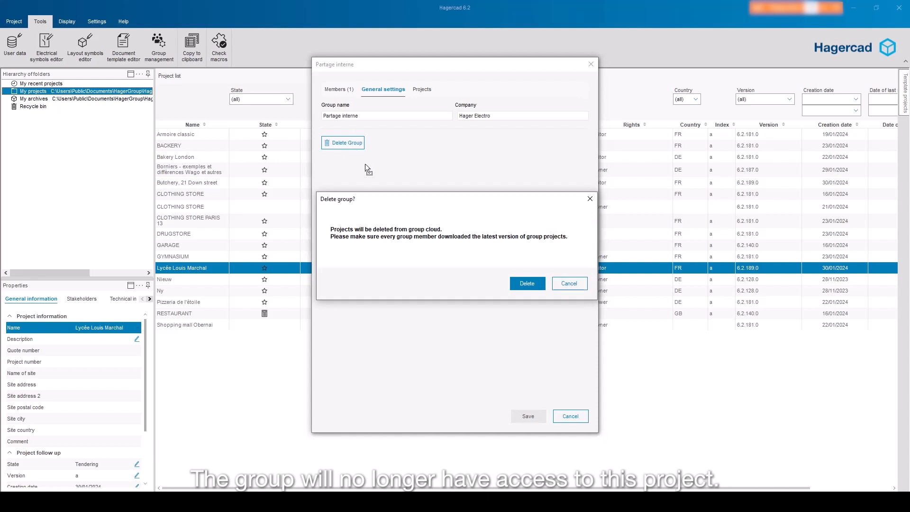
{"action": "left_click", "coordinate": [521, 283]}
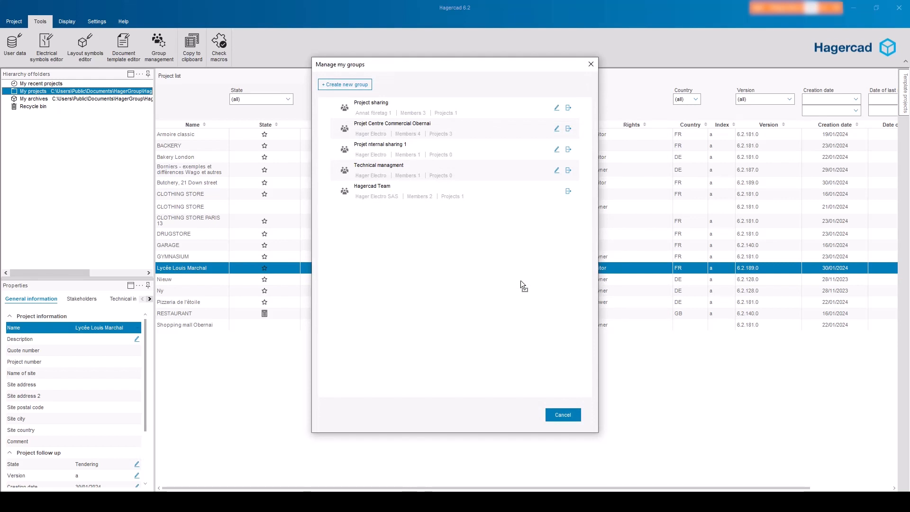
Delete the CLOTHING STORE project from the "Projet Centre Commercial Obernai" group, save the change, and close group management
{"action": "left_click", "coordinate": [557, 128]}
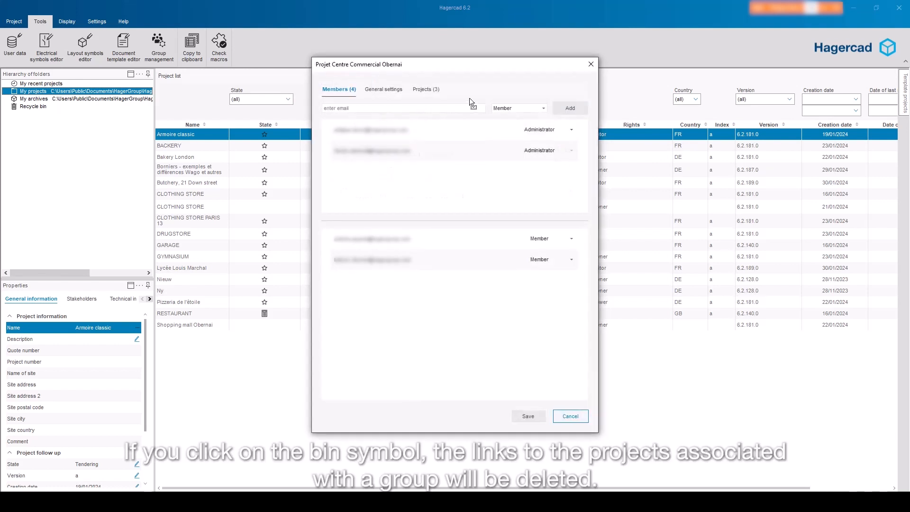
{"action": "left_click", "coordinate": [430, 90]}
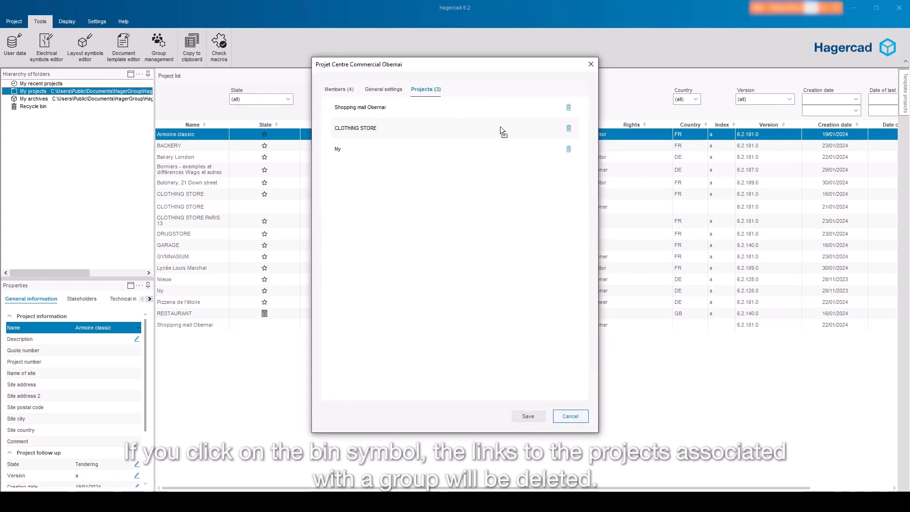
{"action": "left_click", "coordinate": [569, 128]}
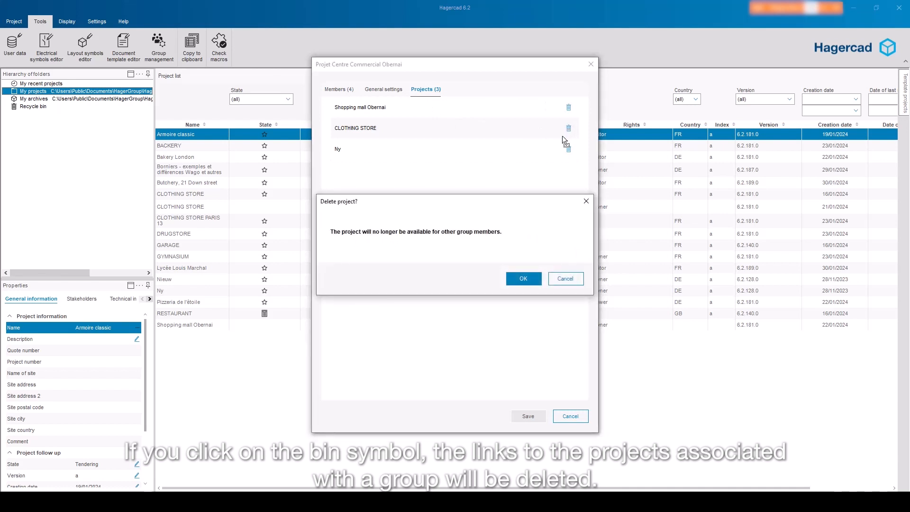
{"action": "left_click", "coordinate": [524, 279]}
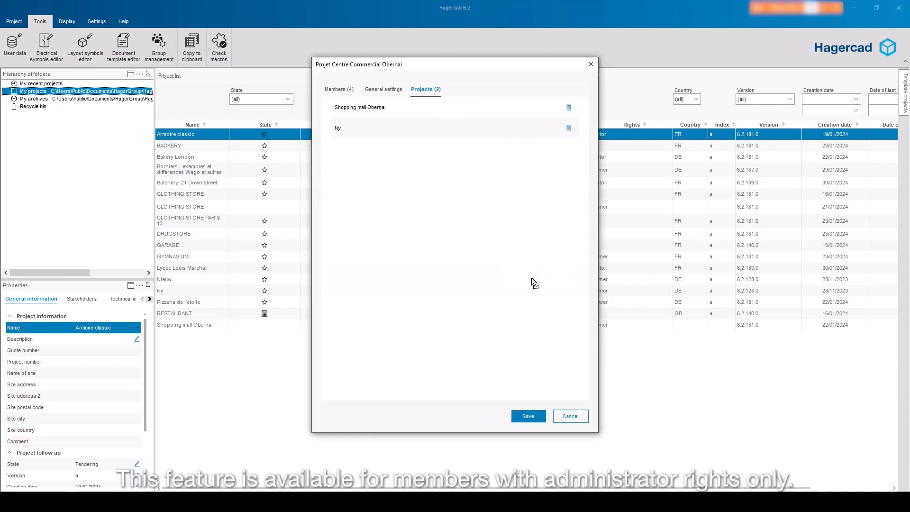
{"action": "left_click", "coordinate": [534, 417]}
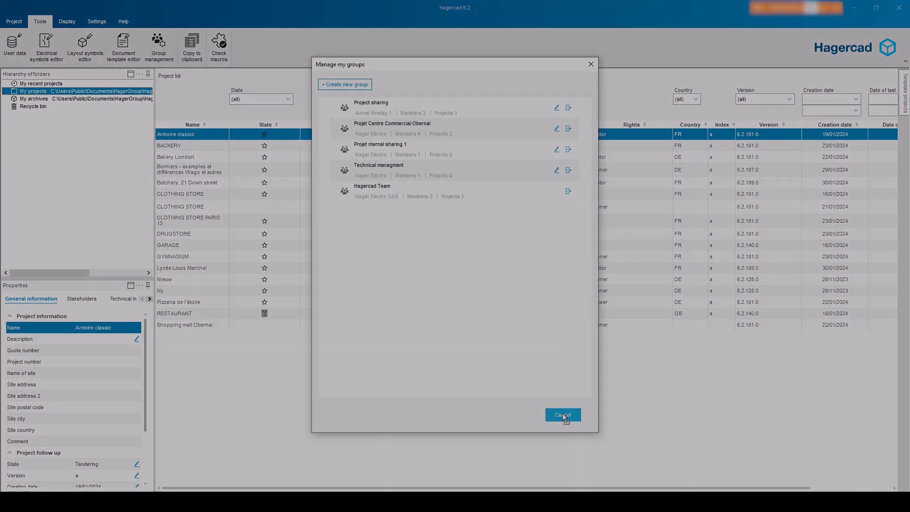
{"action": "left_click", "coordinate": [562, 415]}
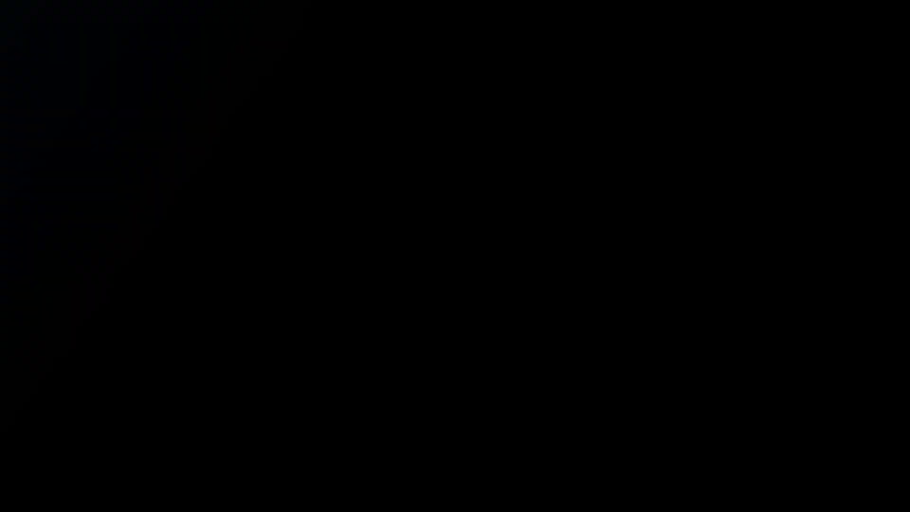